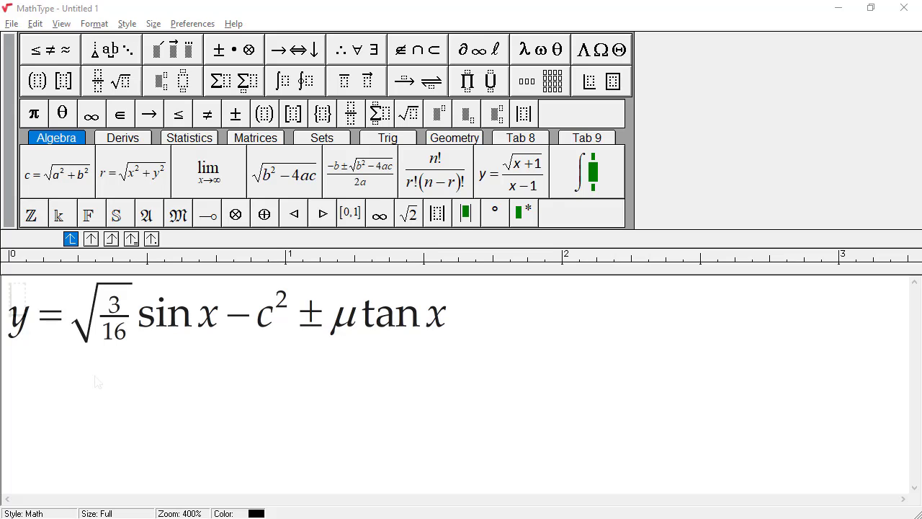
Clear the existing equation and start a new one with y = followed by an empty square root
key(ctrl+a)
key(Delete)
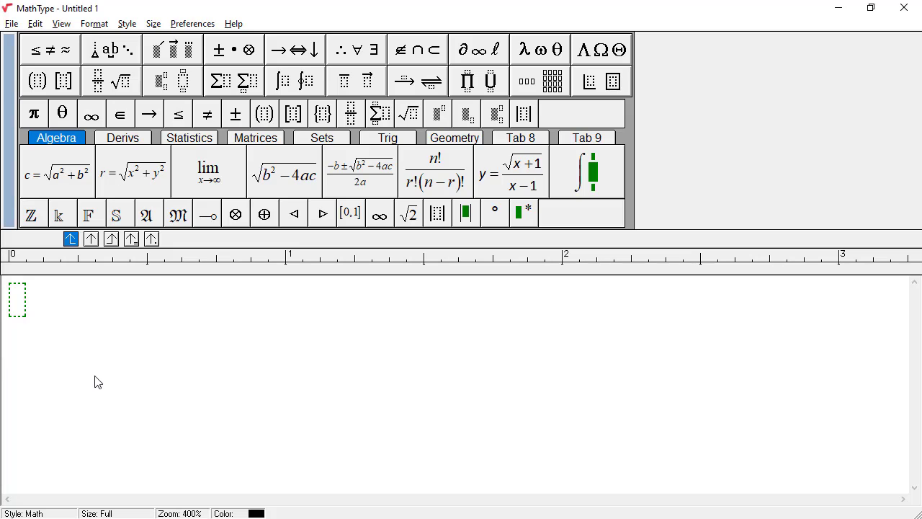
text(y=)
click(408, 112)
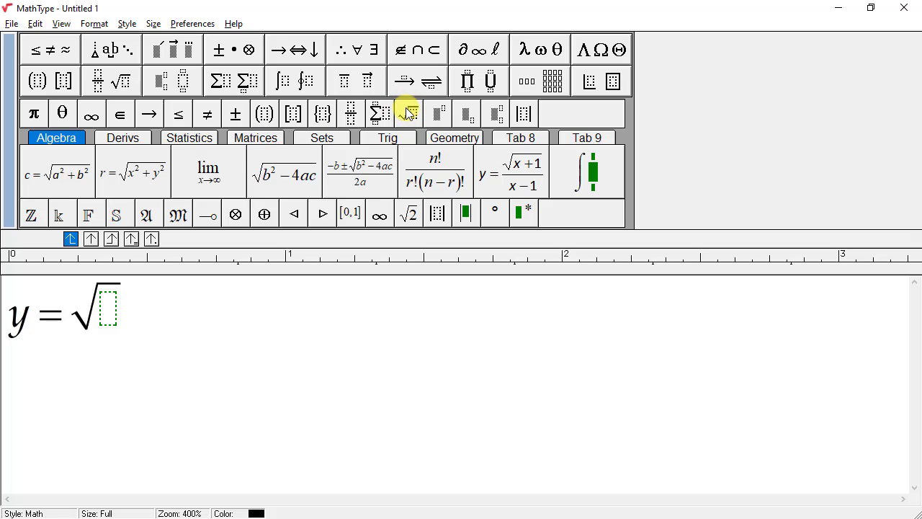
Insert a reduced-size fraction inside the square root
click(114, 81)
click(114, 80)
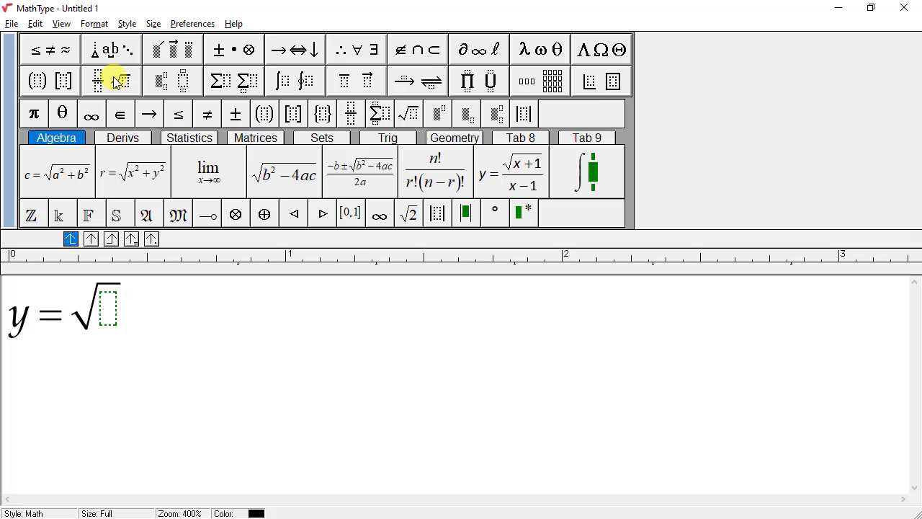
click(113, 81)
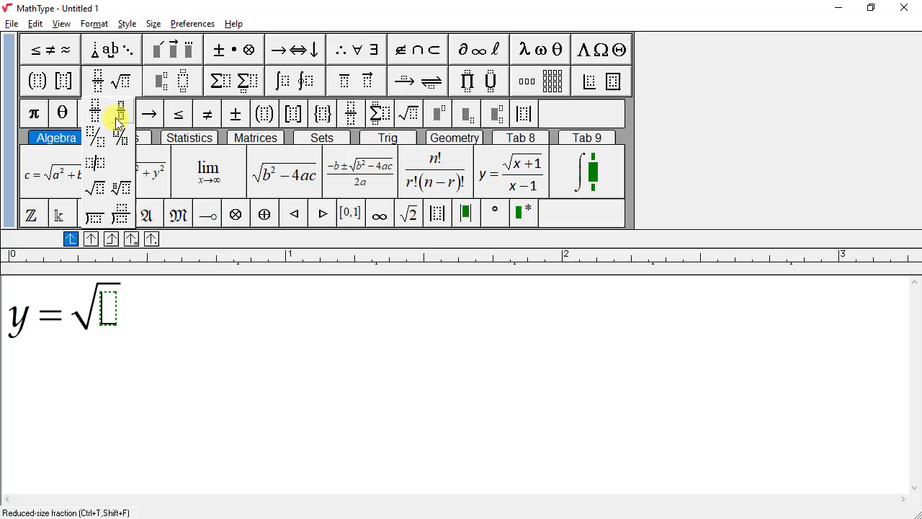
click(121, 112)
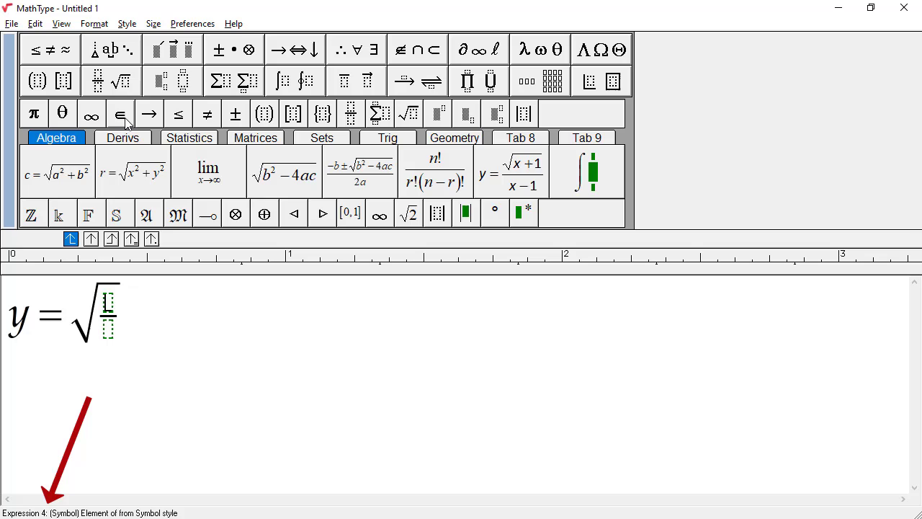
click(119, 85)
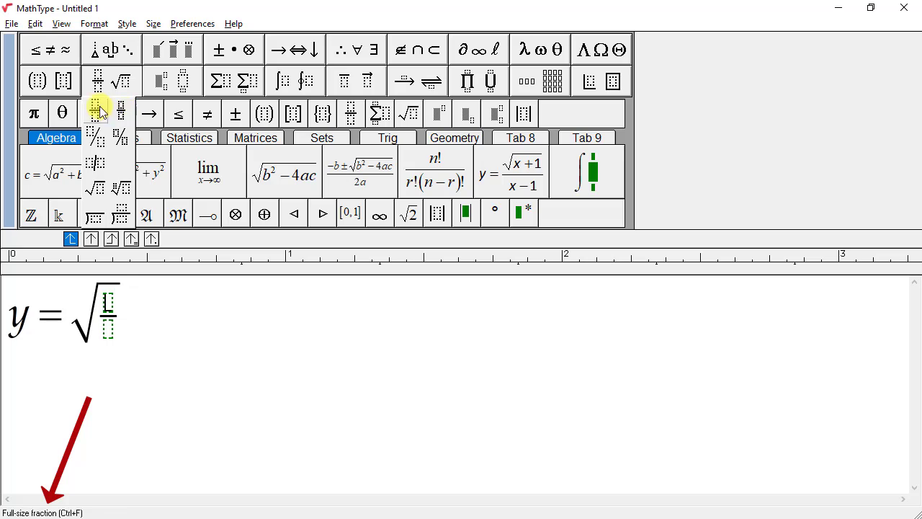
click(50, 50)
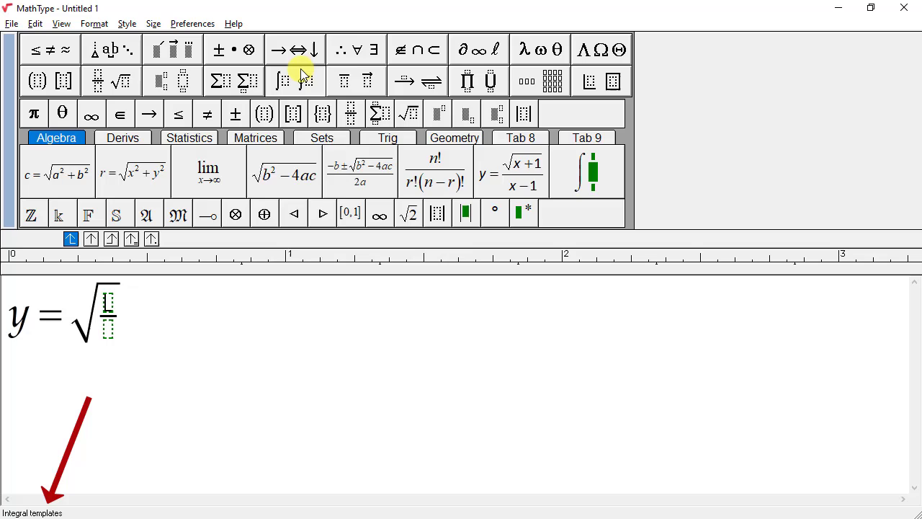
mouse_move(546, 46)
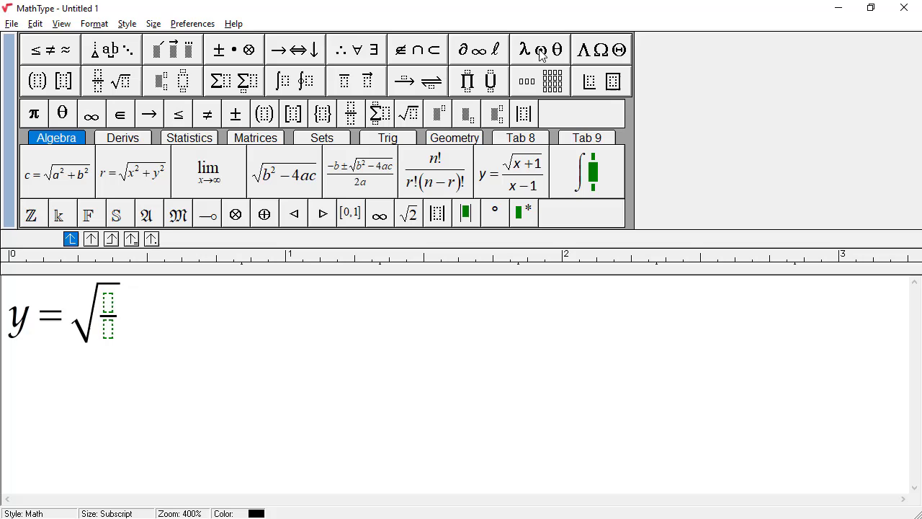
Fill the fraction with 3 over 16 and move the insertion point out of the square root
text(3/16)
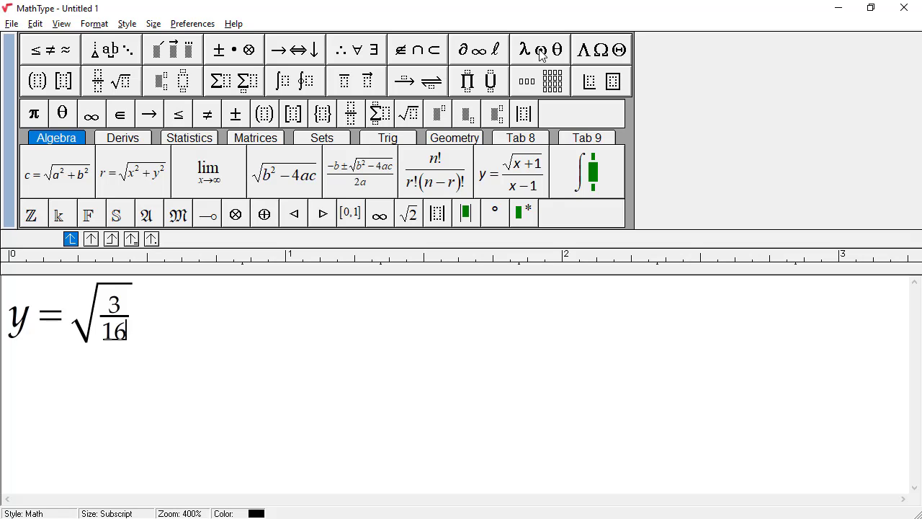
key(Tab)
key(Tab)
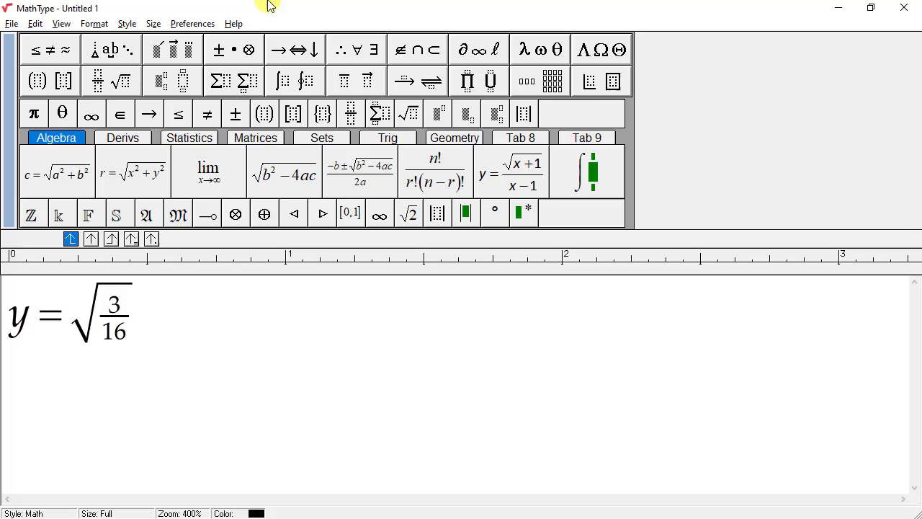
Turn the nesting display on to examine the equation's slot structure, and switch it off again
click(62, 25)
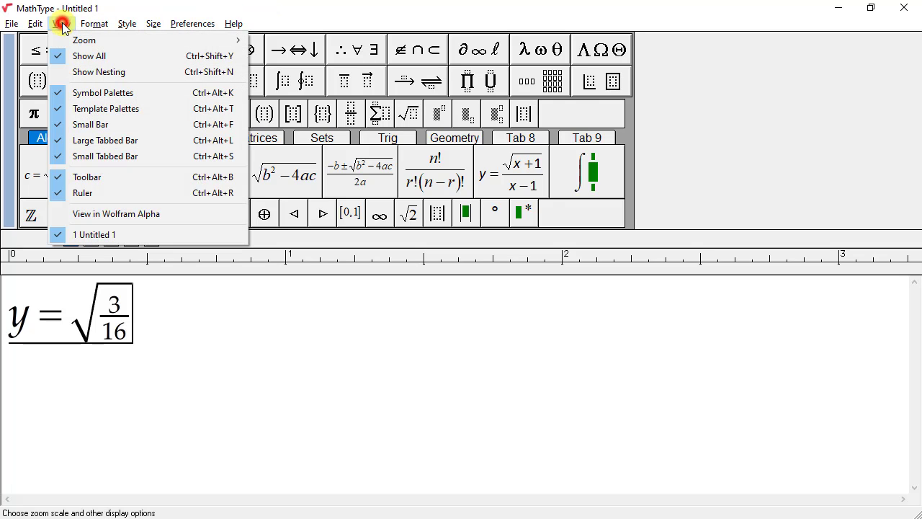
click(93, 72)
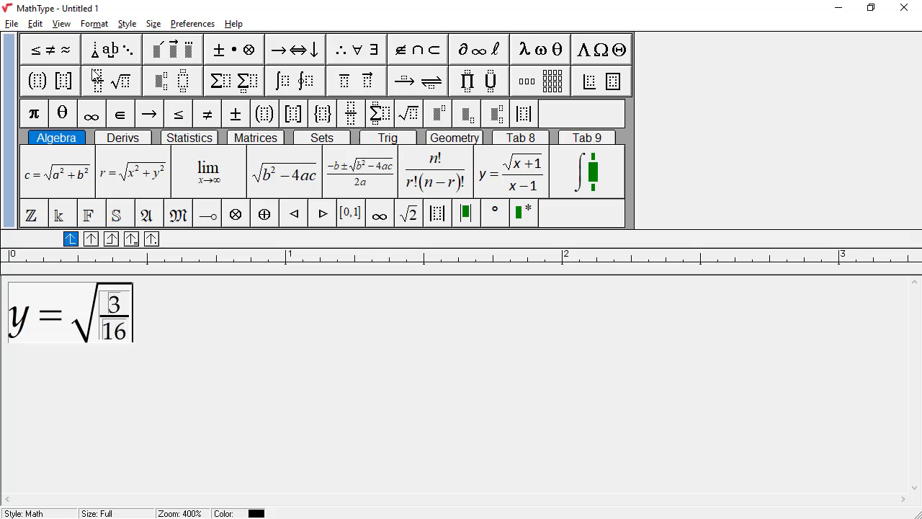
click(62, 24)
click(82, 73)
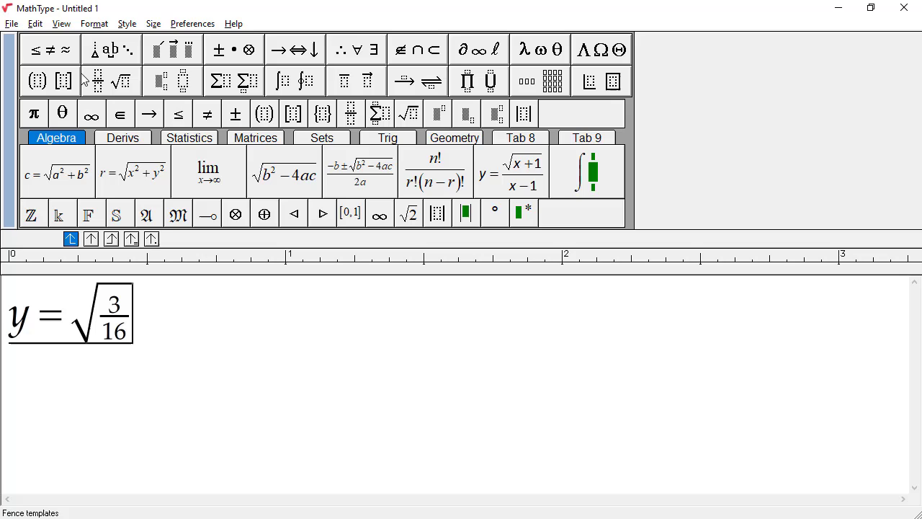
Continue the equation after the square root with sin x − c
text(si)
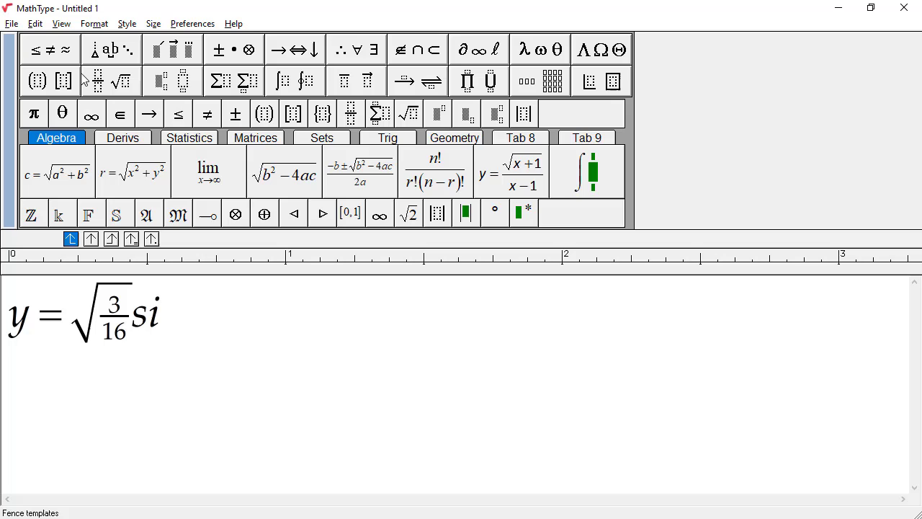
text(n)
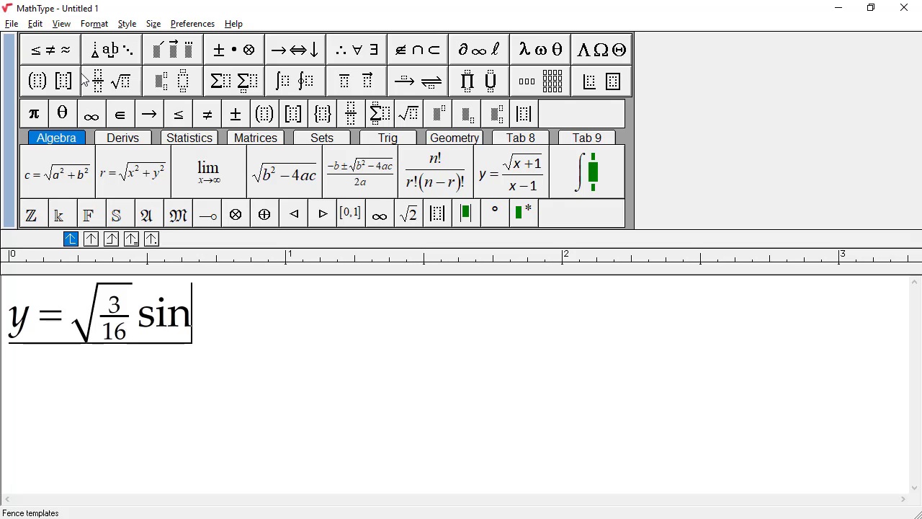
text(x)
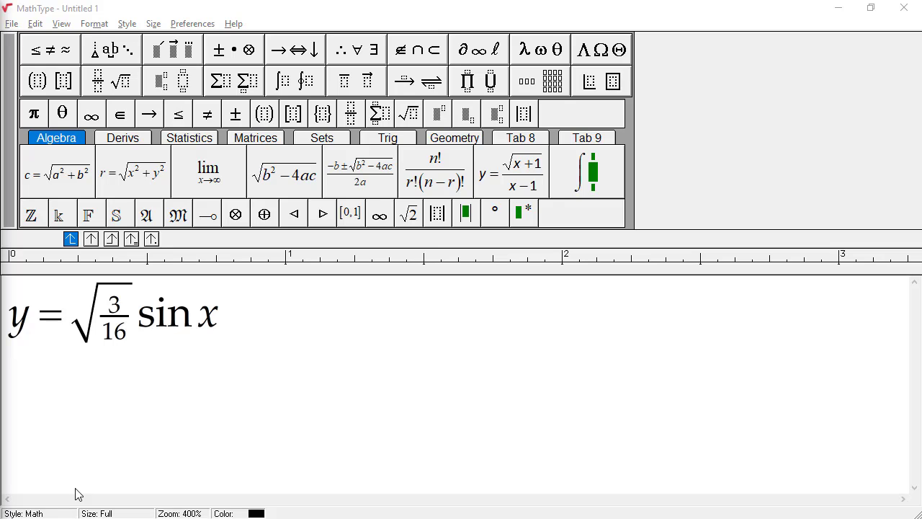
click(269, 309)
text(-)
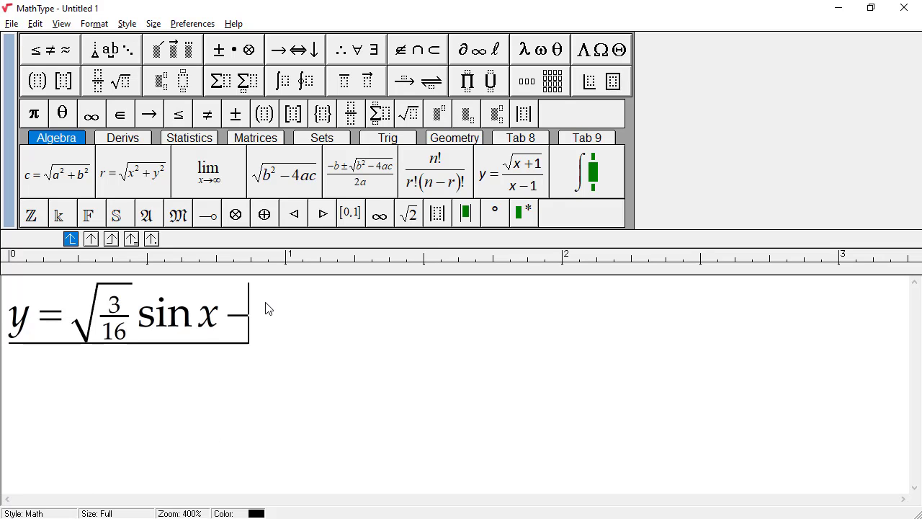
text(c)
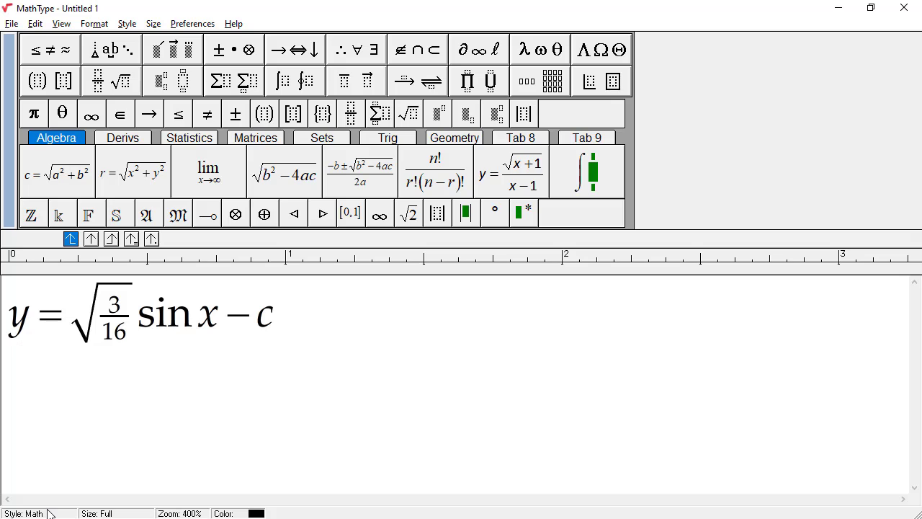
Add a superscript 2 to c and return the insertion point to the baseline
click(445, 117)
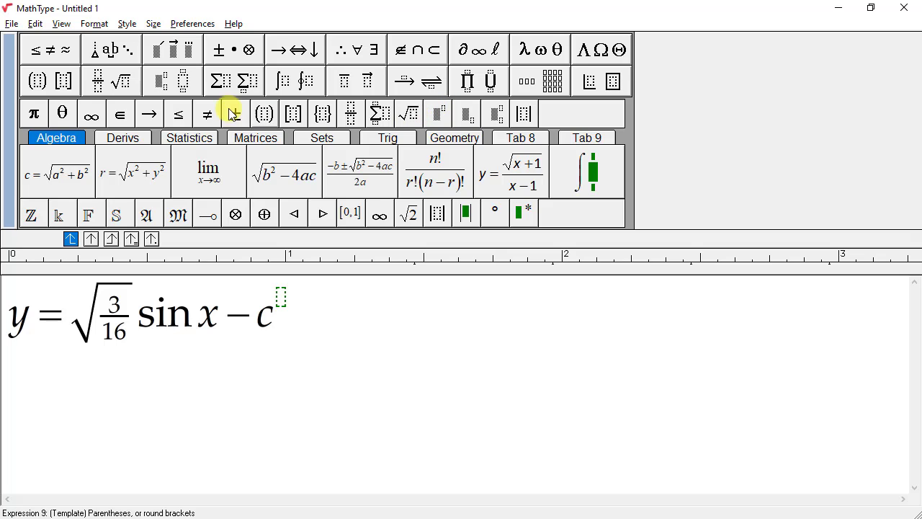
click(179, 85)
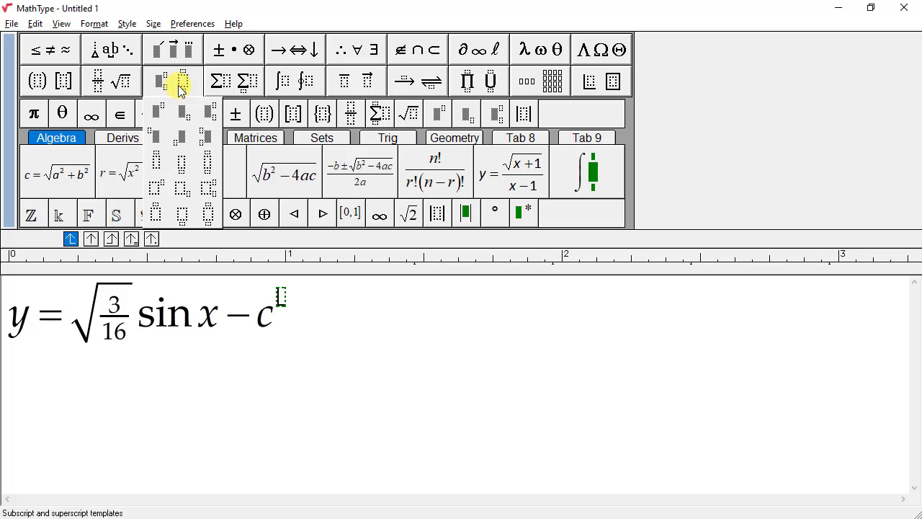
click(180, 87)
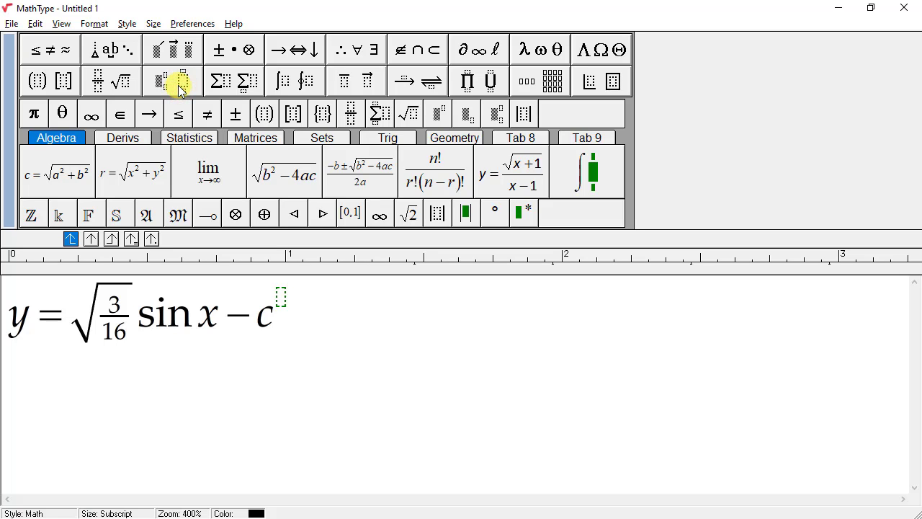
text(2)
key(Right)
Complete the equation after c² with a plus-minus sign, the lowercase Greek letter μ and tan x
click(235, 113)
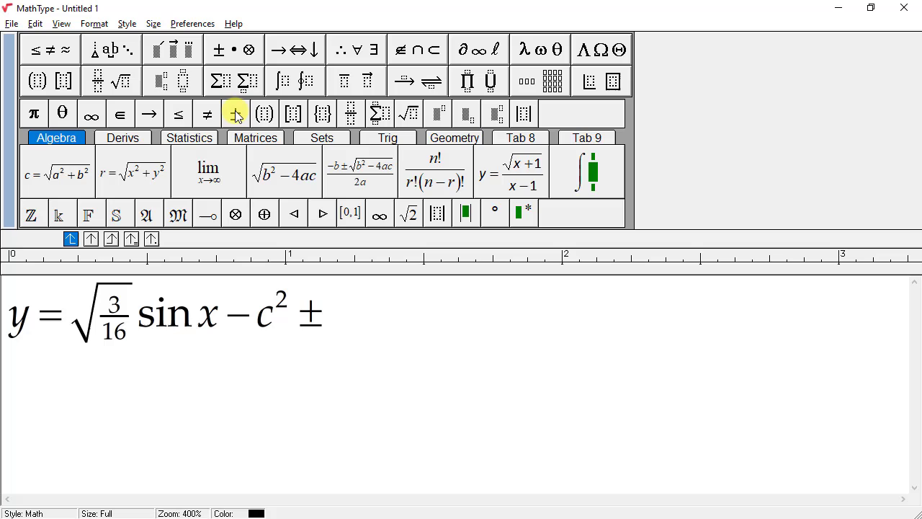
mouse_move(227, 58)
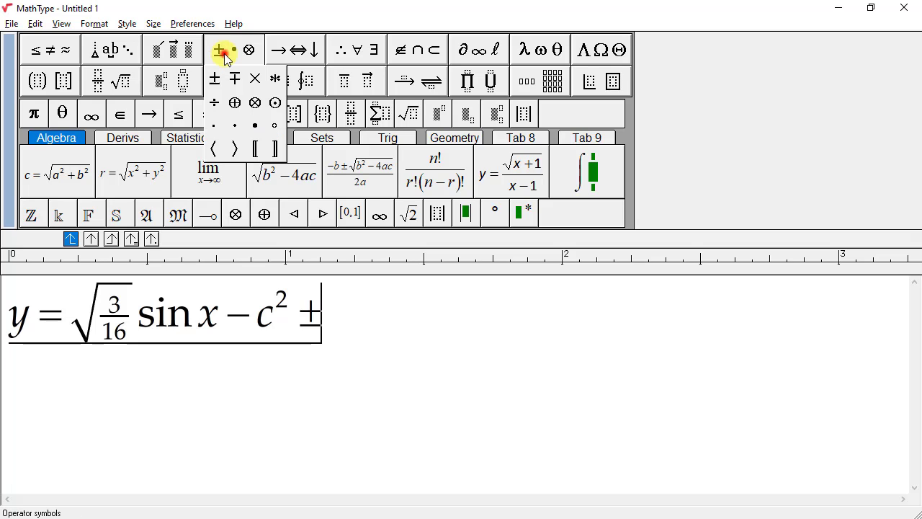
click(224, 53)
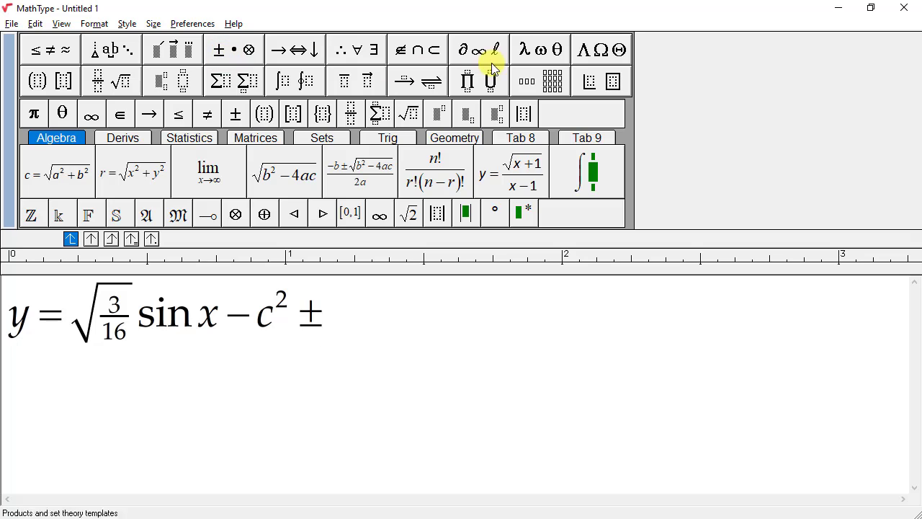
click(545, 51)
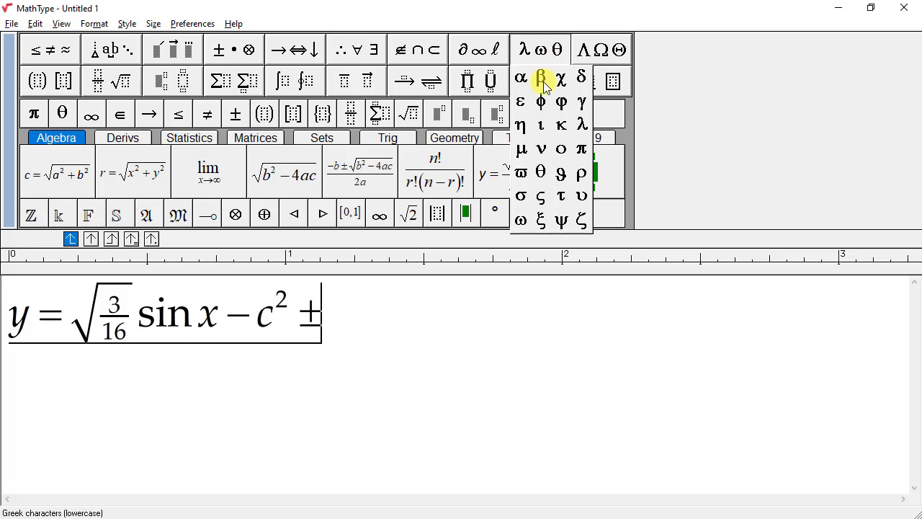
click(524, 153)
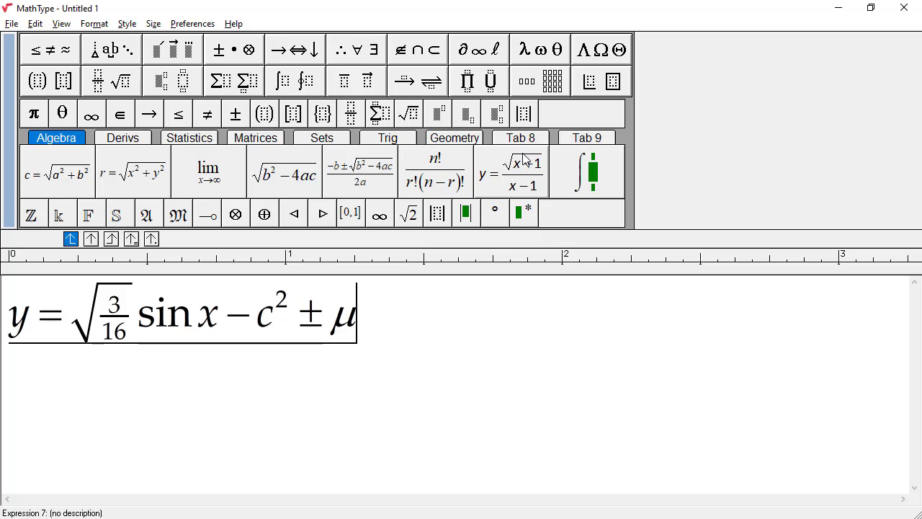
text(tan x)
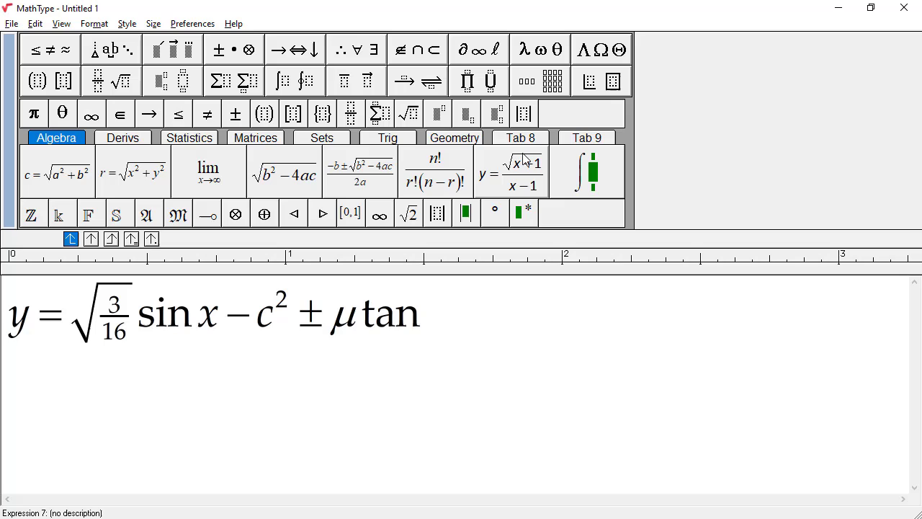